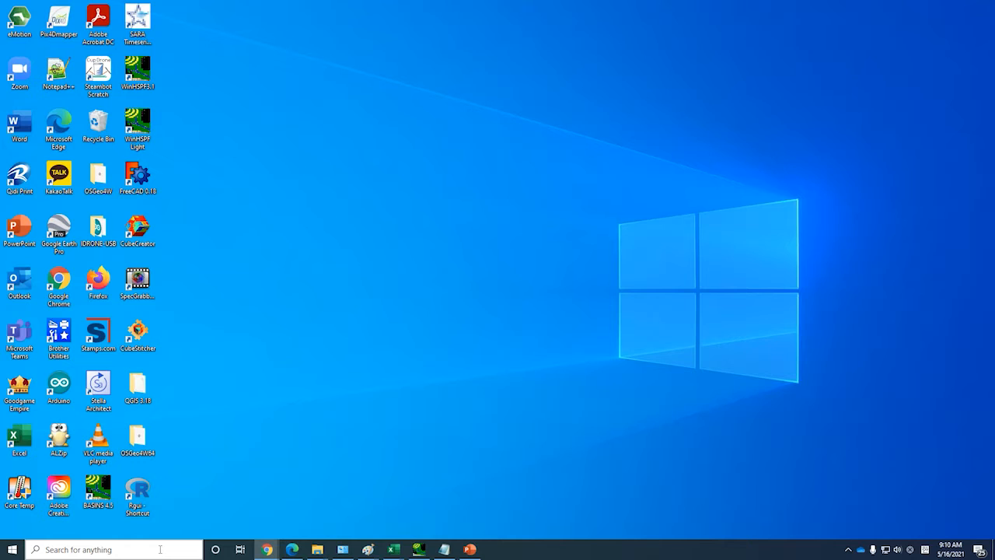
Check the computer's system type in the System Information app and close it
left_click(160, 549)
type("syst")
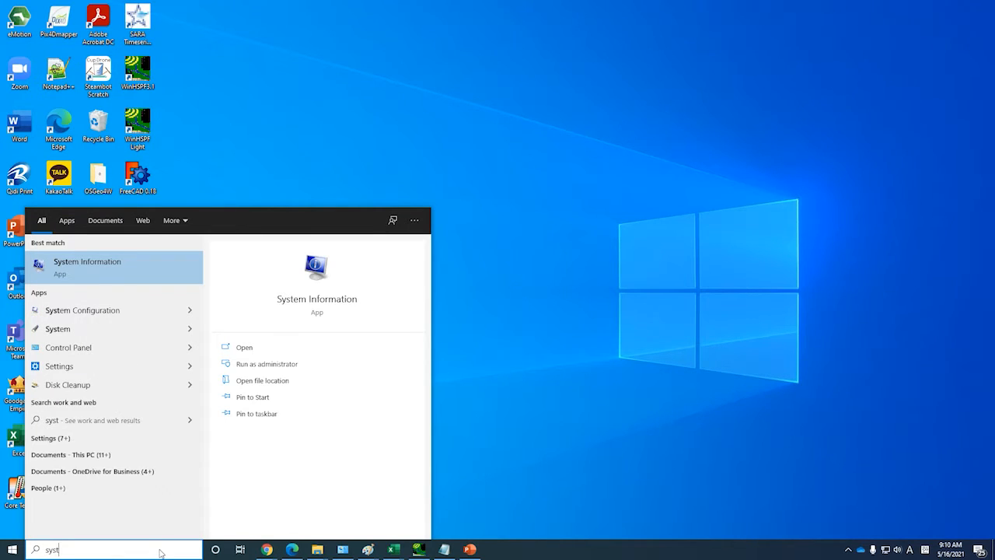
left_click(117, 268)
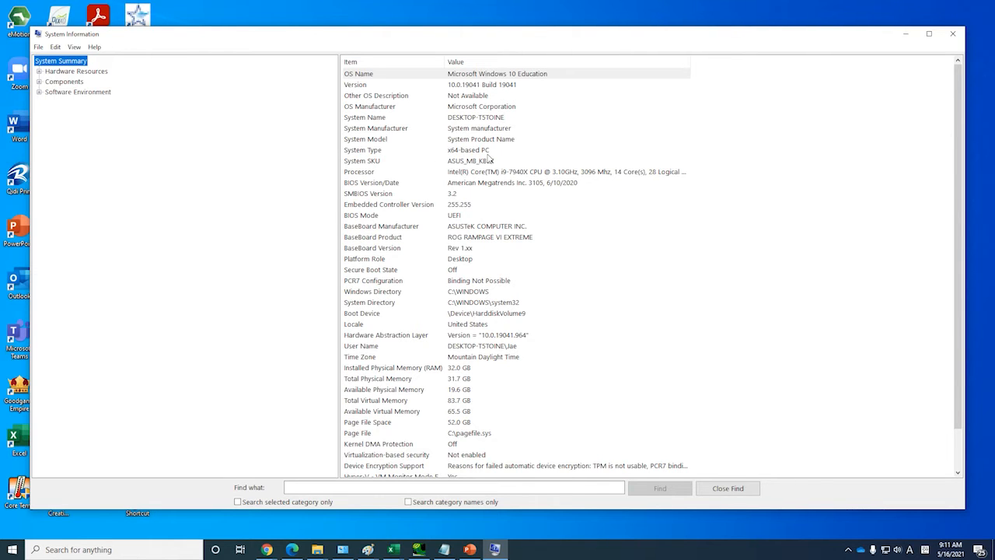
left_click(952, 33)
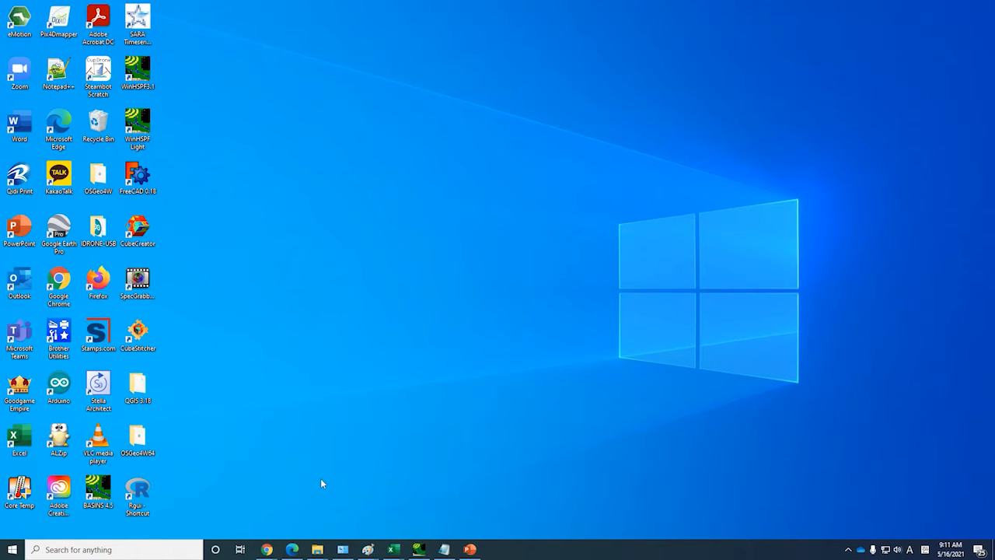
Switch to Microsoft Edge, search for "qgis download" and open the official Download QGIS page
left_click(293, 549)
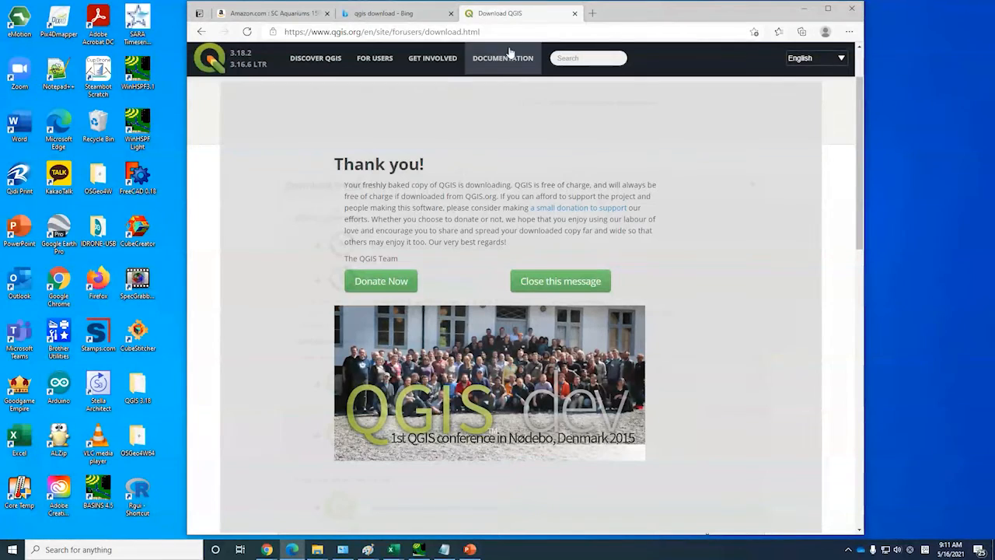
left_click(512, 31)
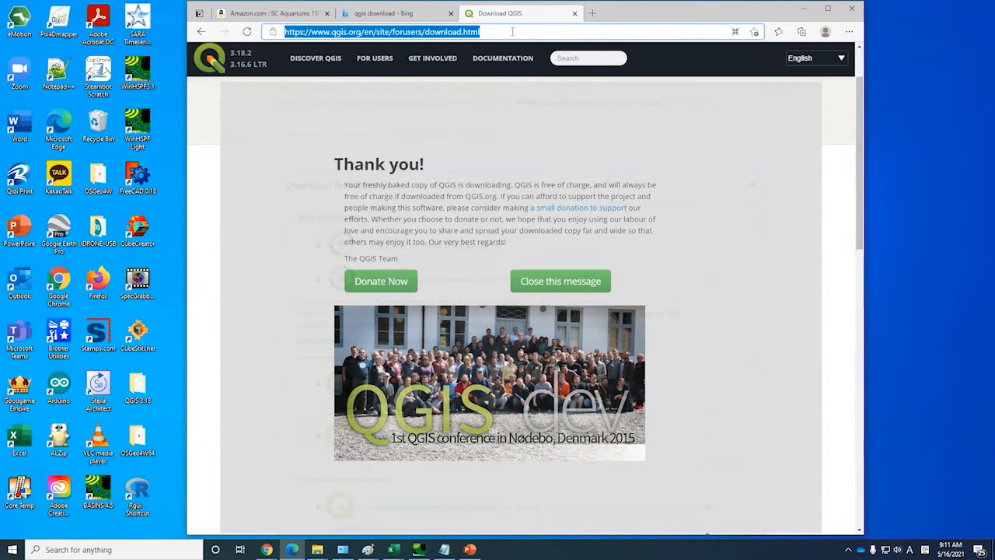
type("qgis download")
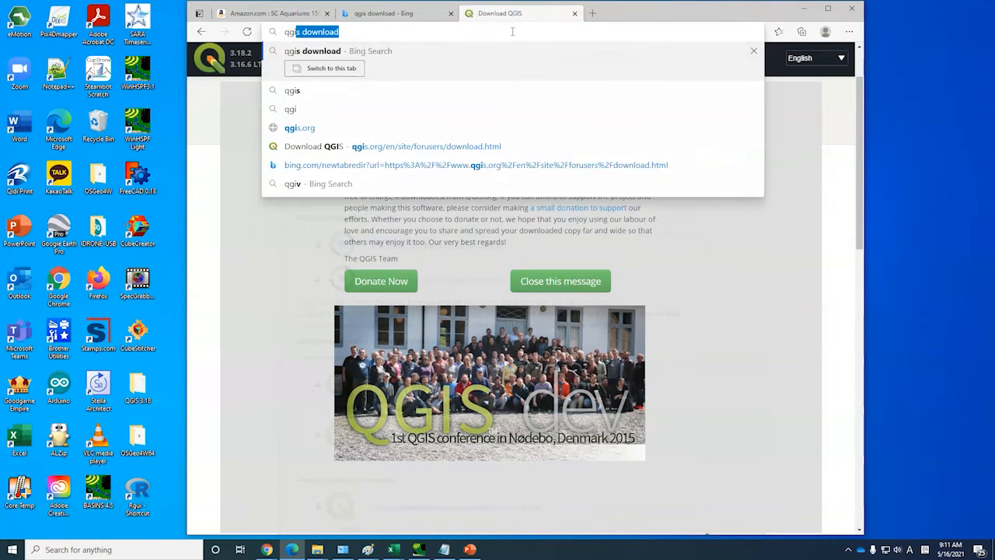
key("Return")
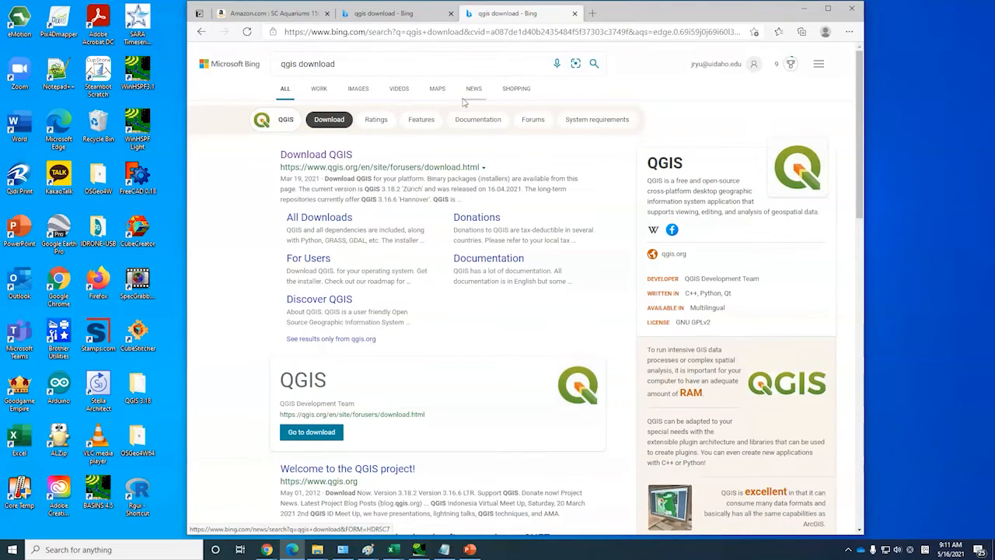
left_click(338, 158)
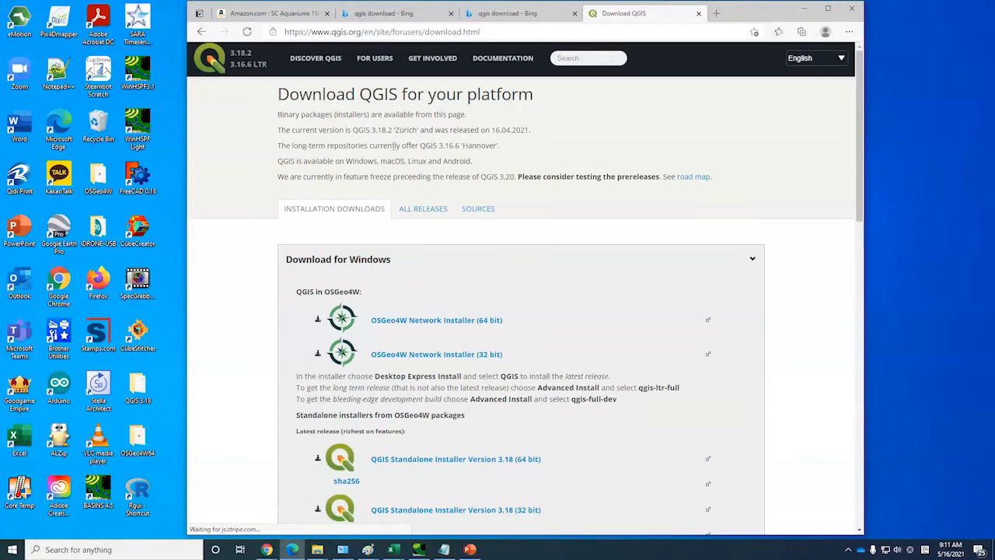
Download the OSGeo4W Network Installer (64 bit) and launch osgeo4w-setup-x86_64 from the Downloads folder
scroll(497, 160, "down", 2)
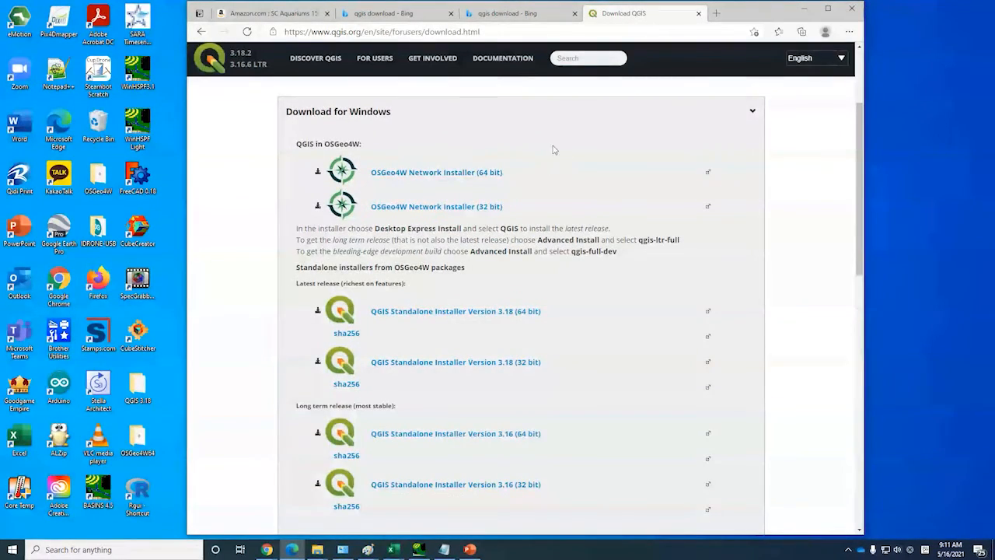
scroll(456, 184, "down", 1)
scroll(585, 153, "up", 1)
left_click(432, 176)
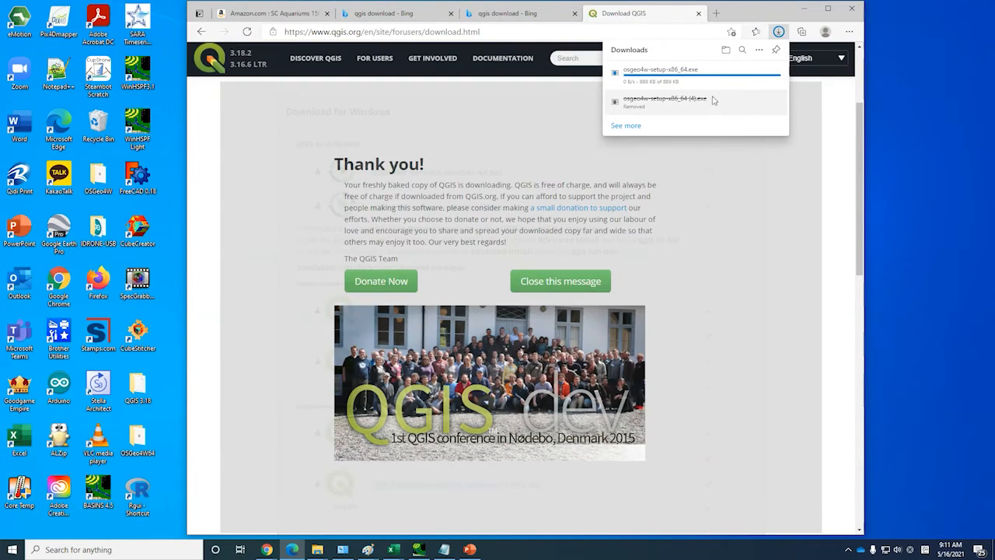
left_click(741, 76)
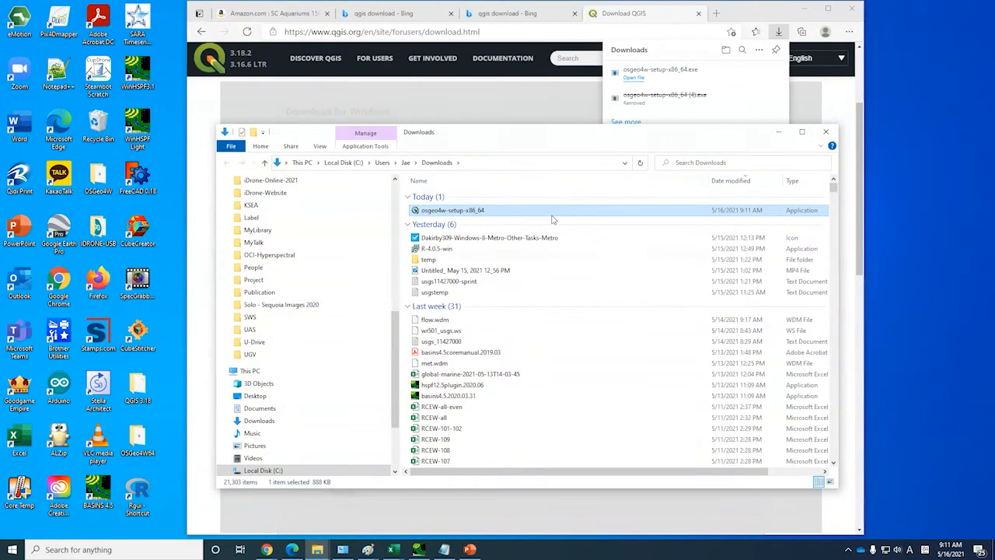
double_click(465, 213)
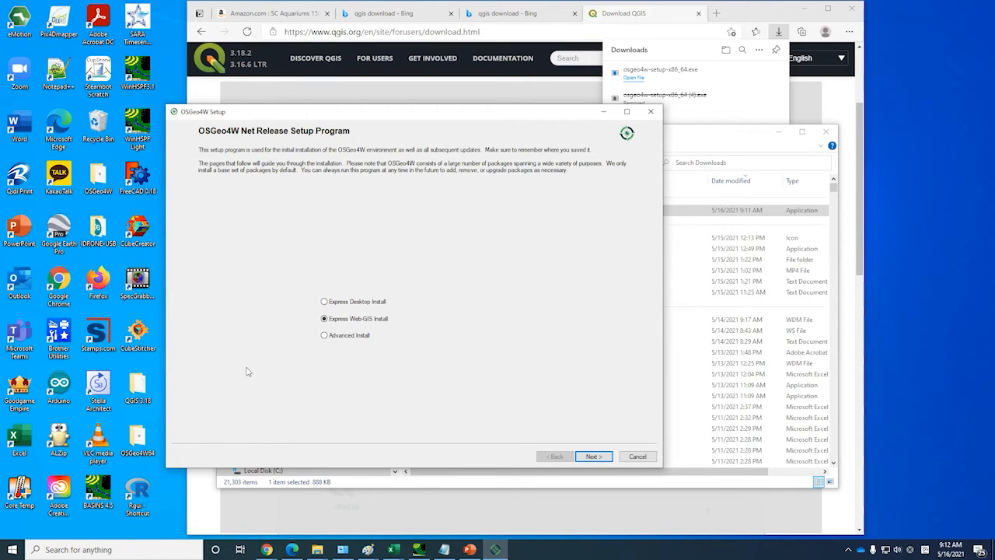
Choose Advanced Install with Install from Internet as the download source
left_click(326, 339)
left_click(594, 457)
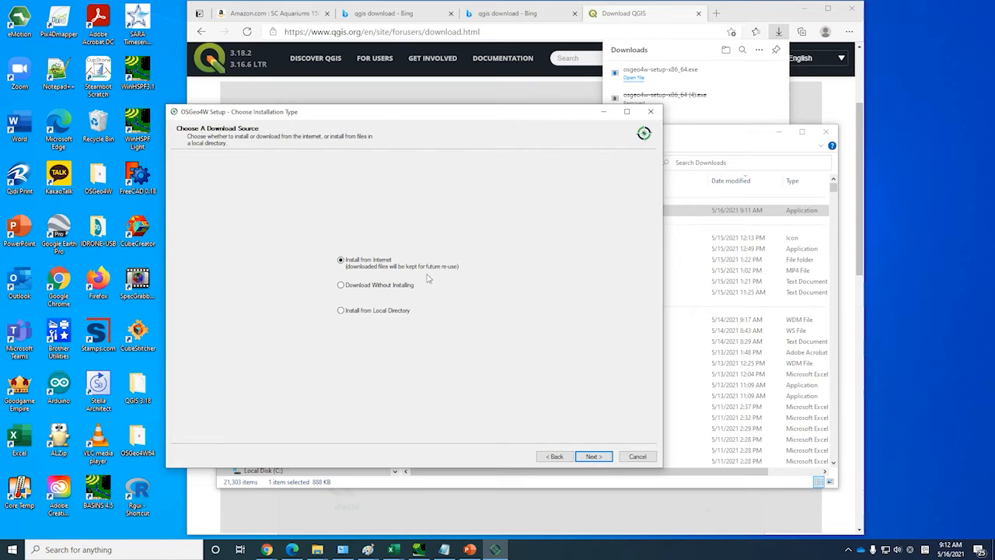
left_click(594, 456)
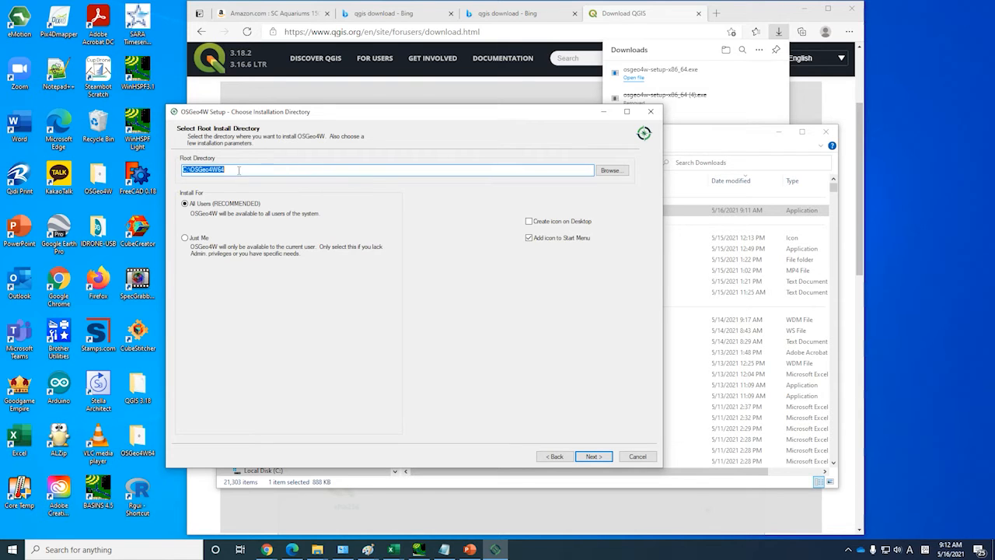
Review the installation folder choices and keep C:\OSGeo4W64 as the root directory for all users
left_click(609, 169)
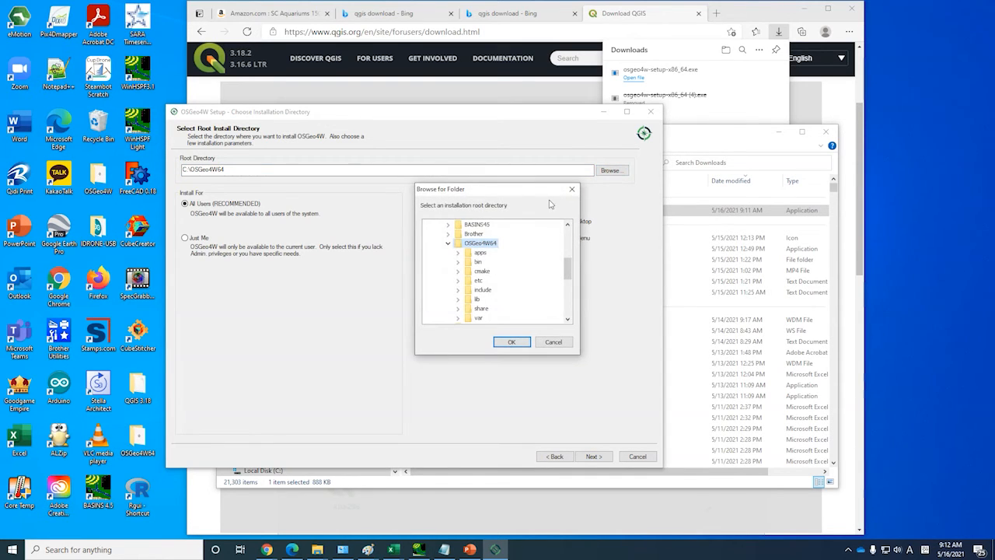
left_click(554, 342)
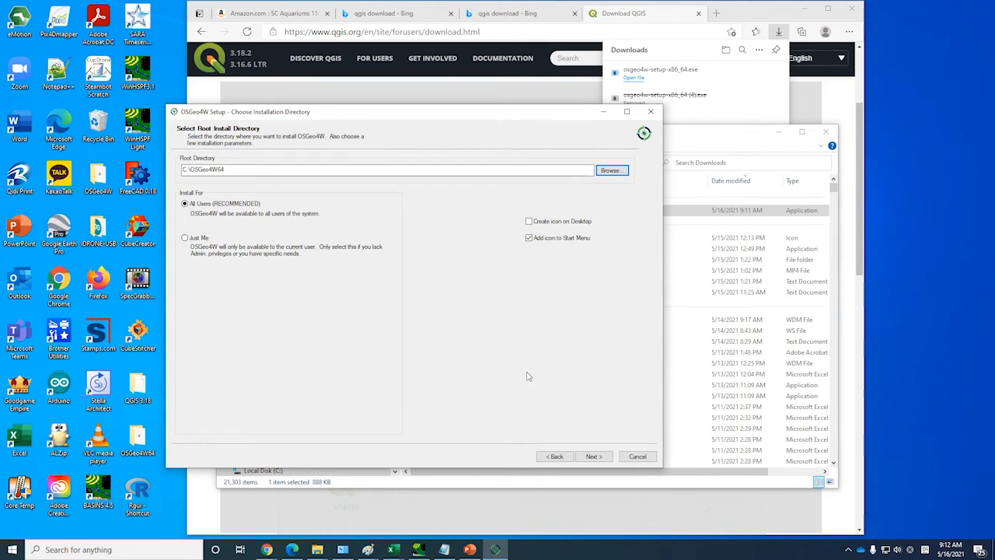
left_click(593, 457)
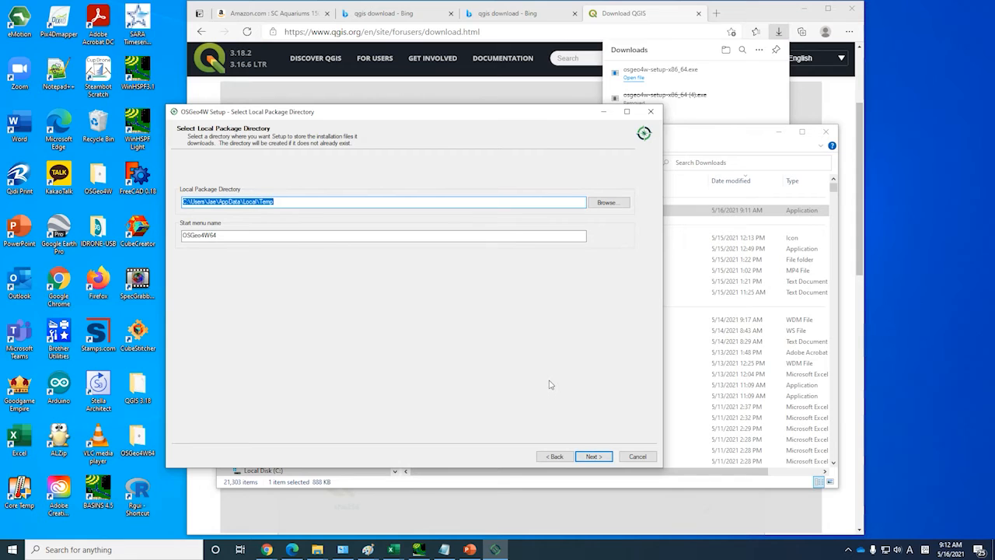
left_click(595, 456)
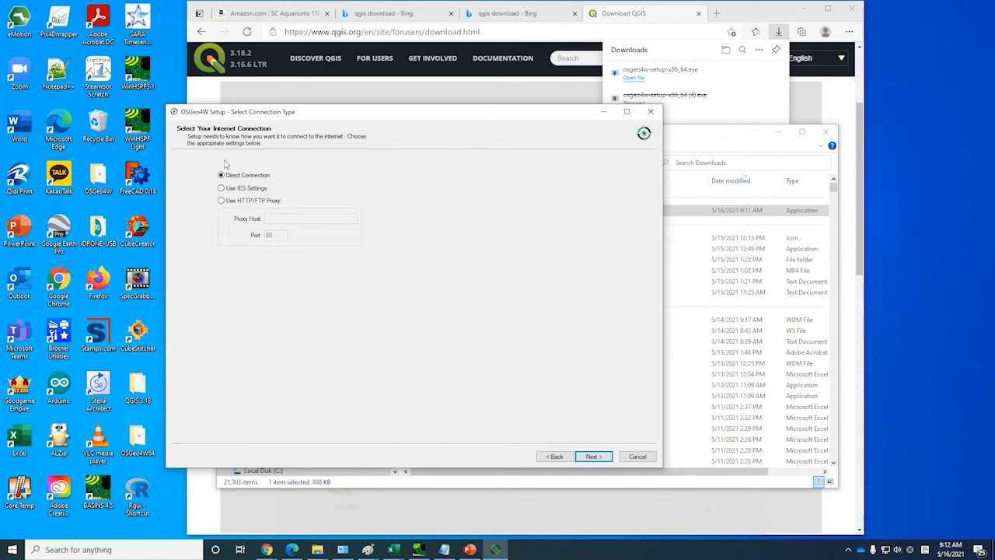
left_click(593, 457)
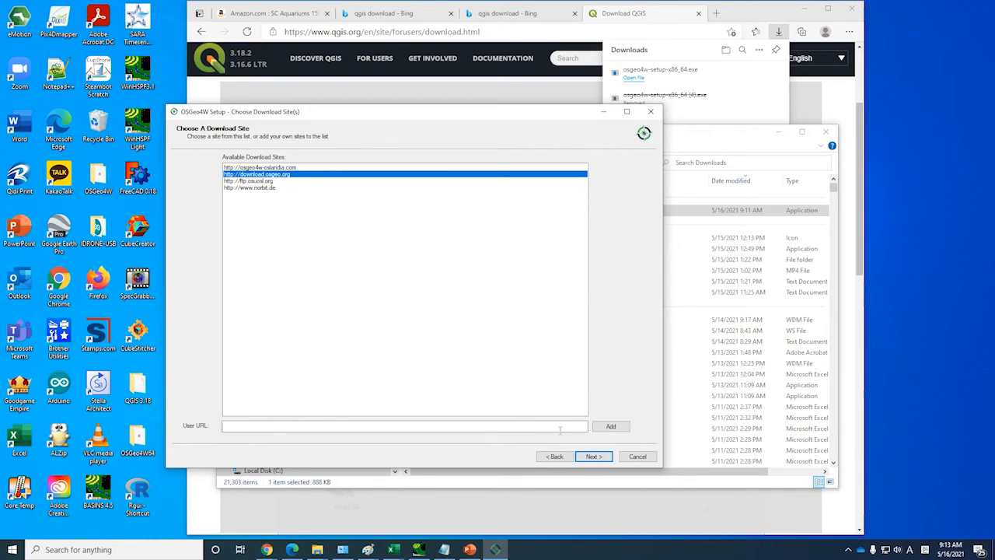
left_click(593, 456)
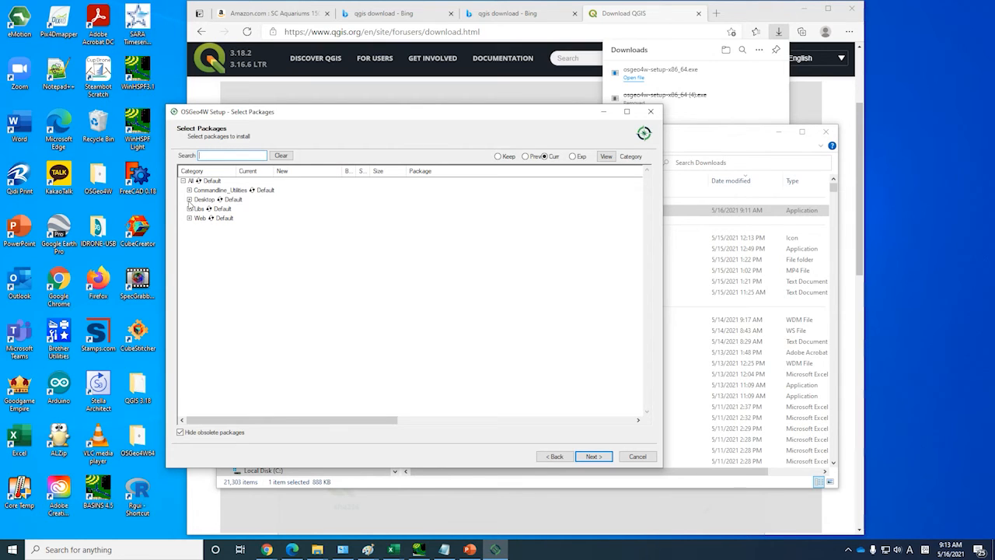
Expand the Desktop packages, install with QGIS Desktop set to 3.18.3-1, and finish the setup
left_click(189, 199)
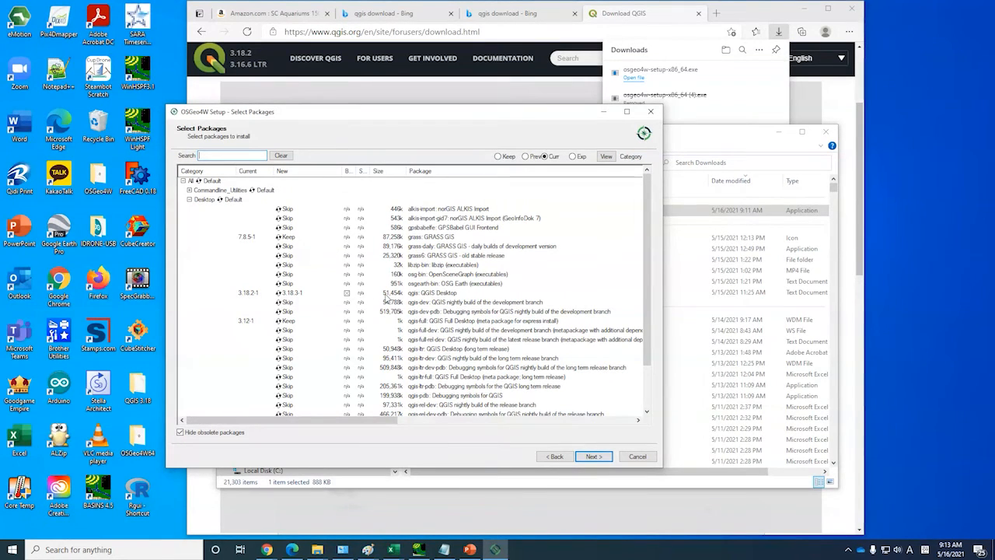
left_click(601, 459)
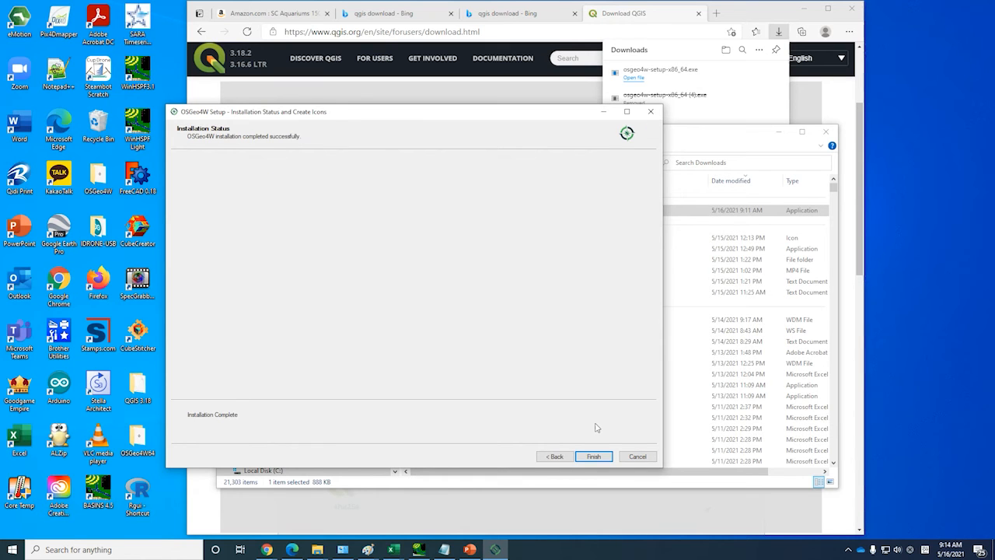
left_click(594, 457)
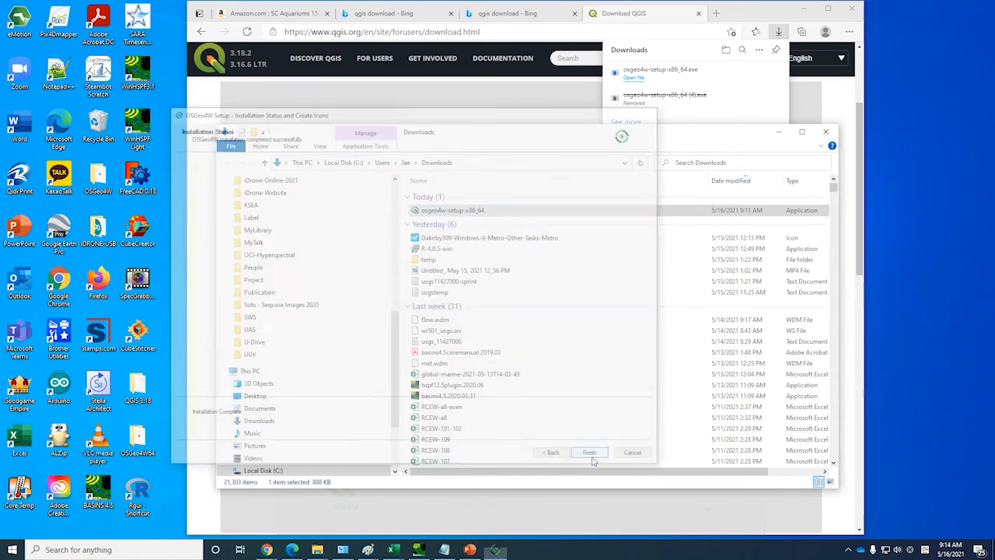
Find the installed QGIS3 app through the Windows search and launch it
left_click(105, 550)
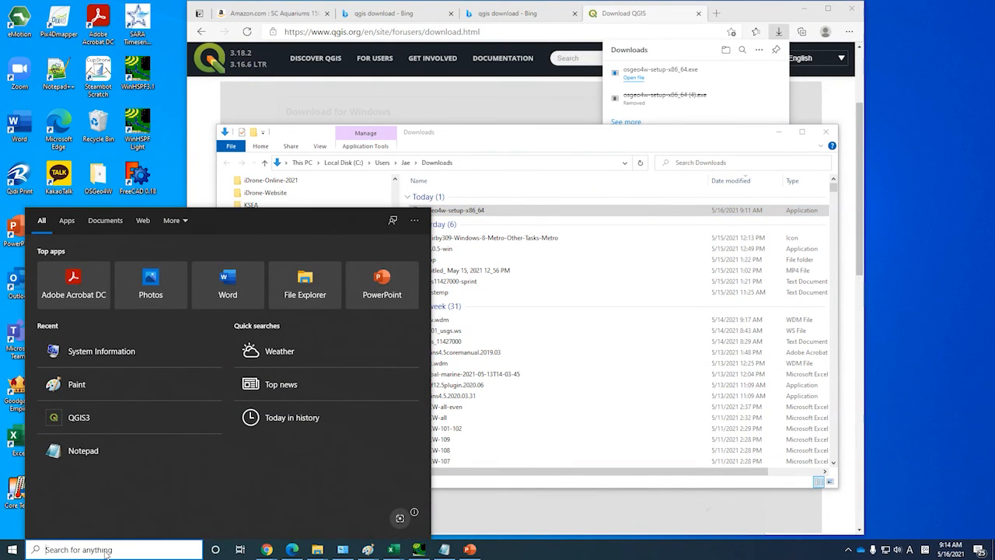
type("q")
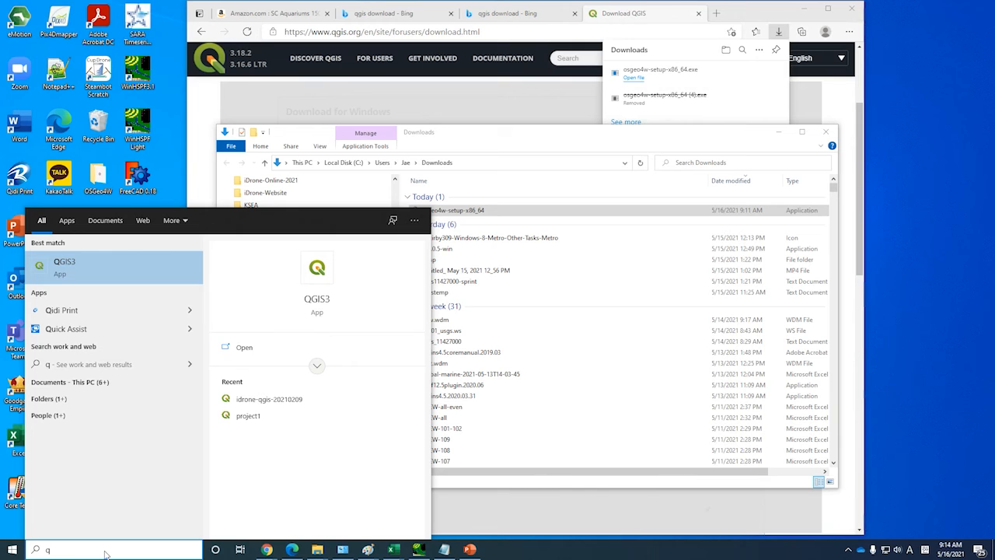
left_click(81, 276)
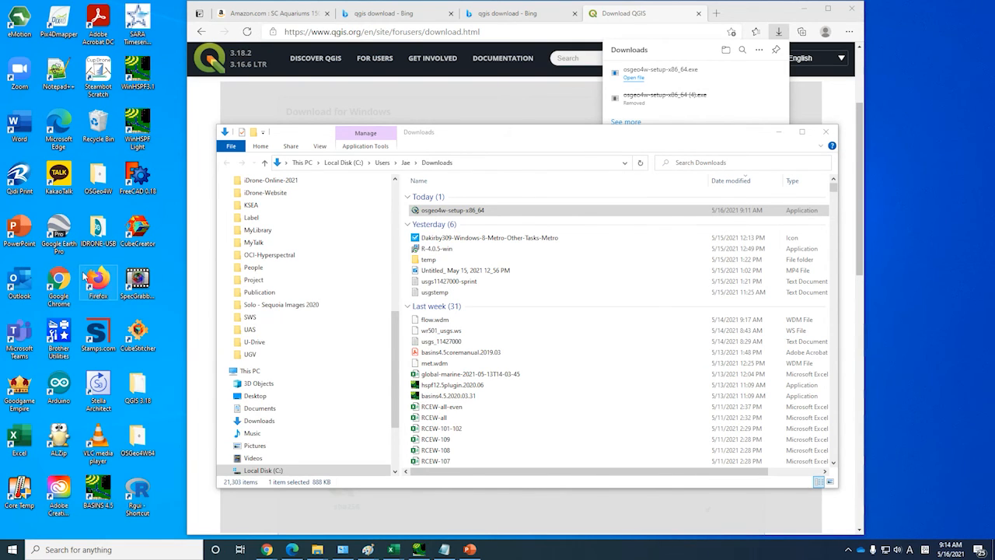